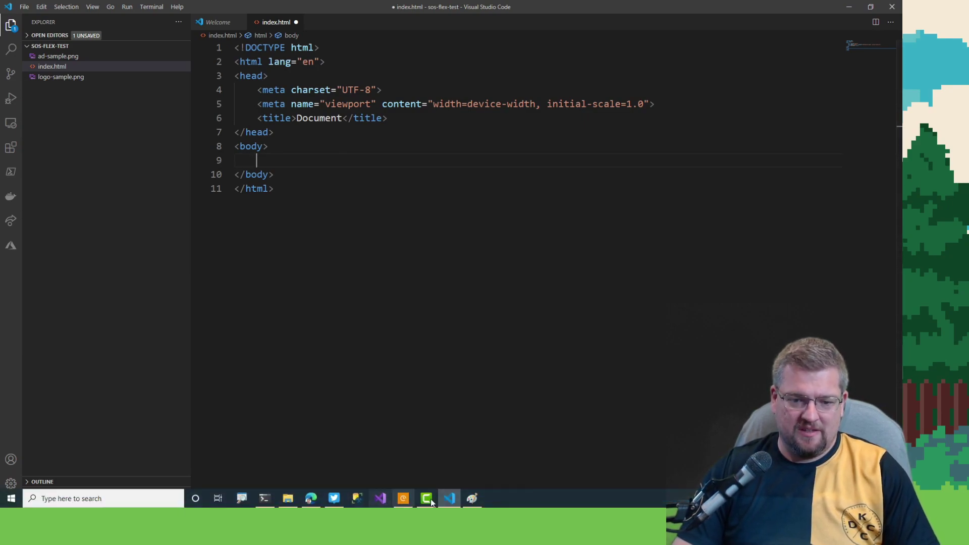
Step: Switch to Paint, start a new image and resize it to 1920 × 1280 pixels with the aspect ratio unlocked
left_click(472, 499)
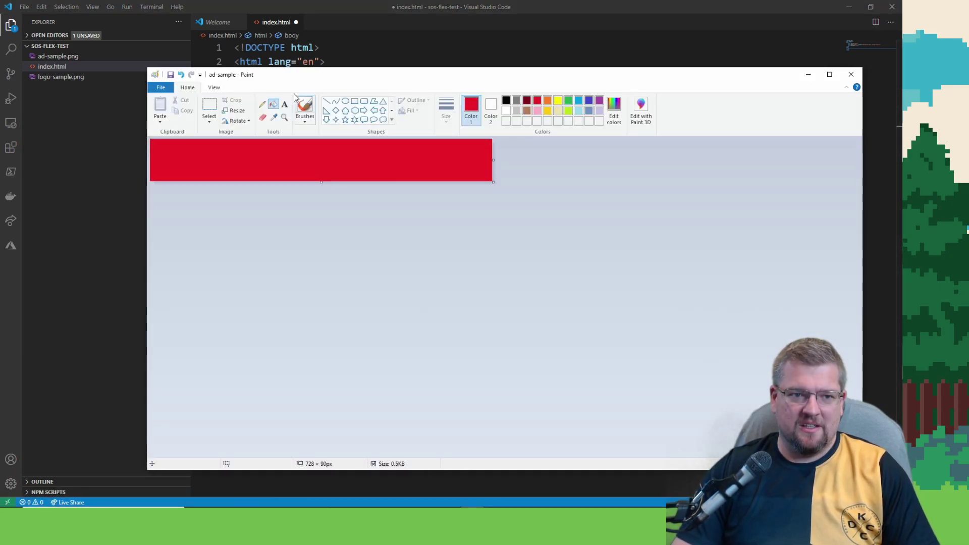
left_click(160, 87)
left_click(174, 104)
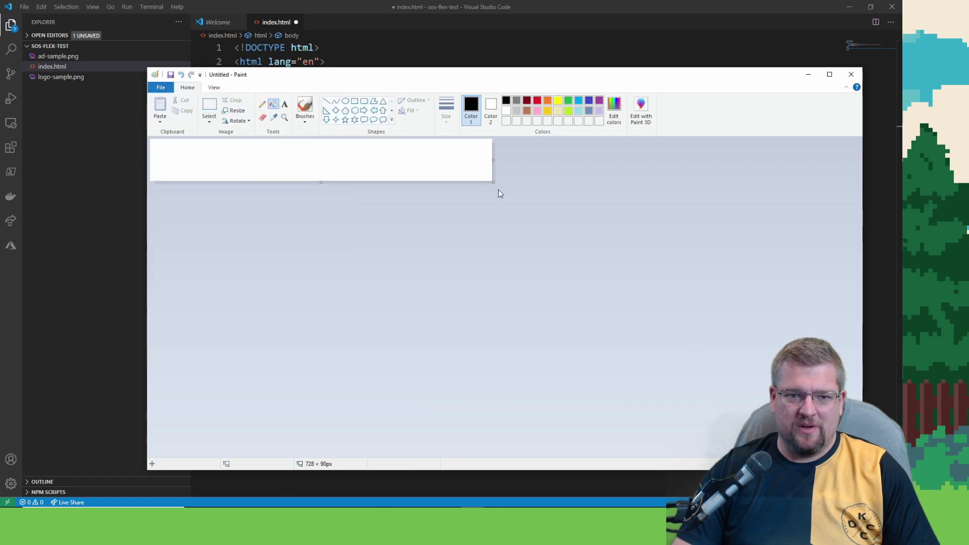
left_click(234, 111)
left_click(251, 145)
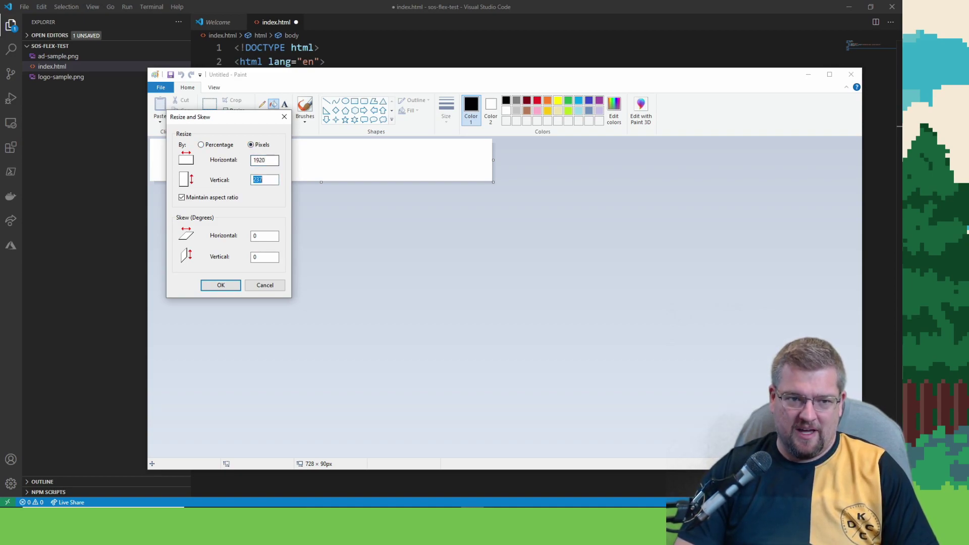
left_click(210, 198)
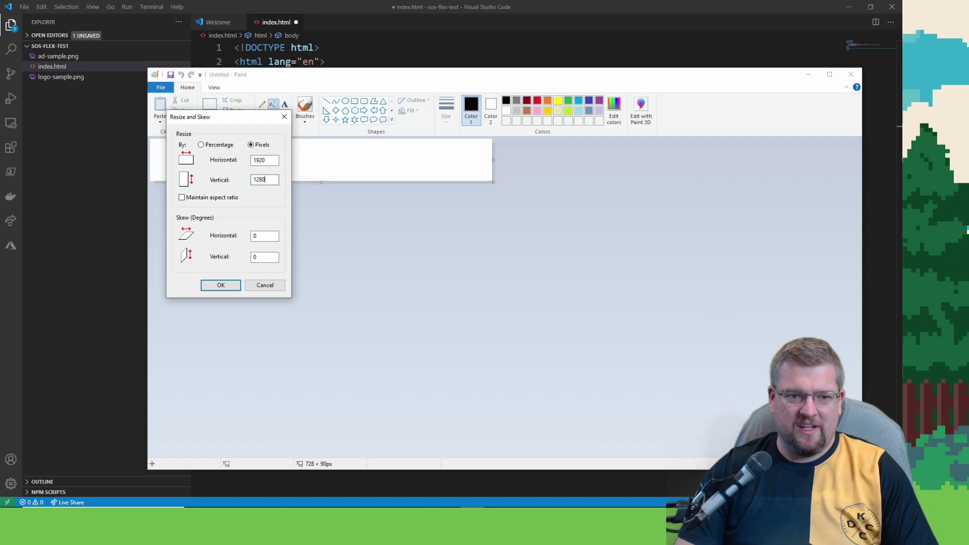
key("Return")
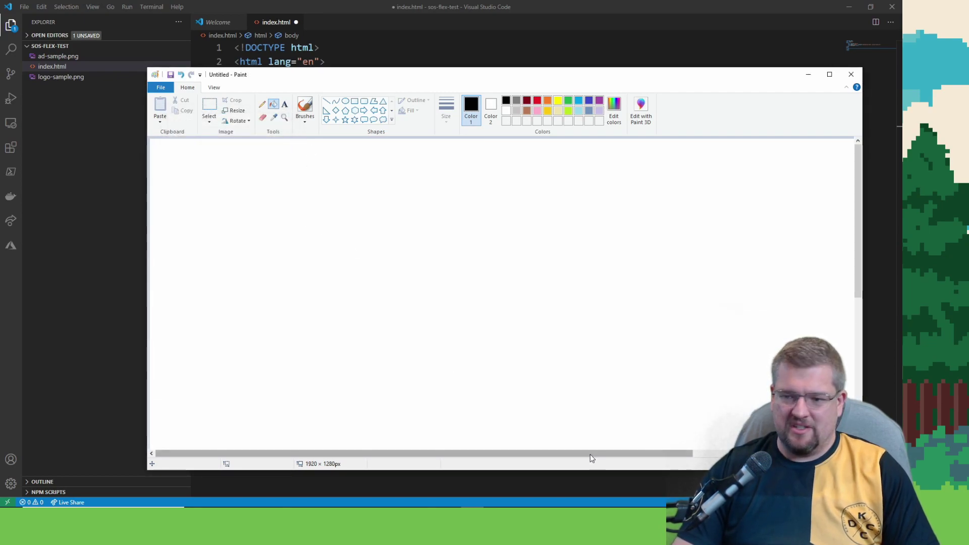
scroll(592, 458, "down", 4, "ctrl")
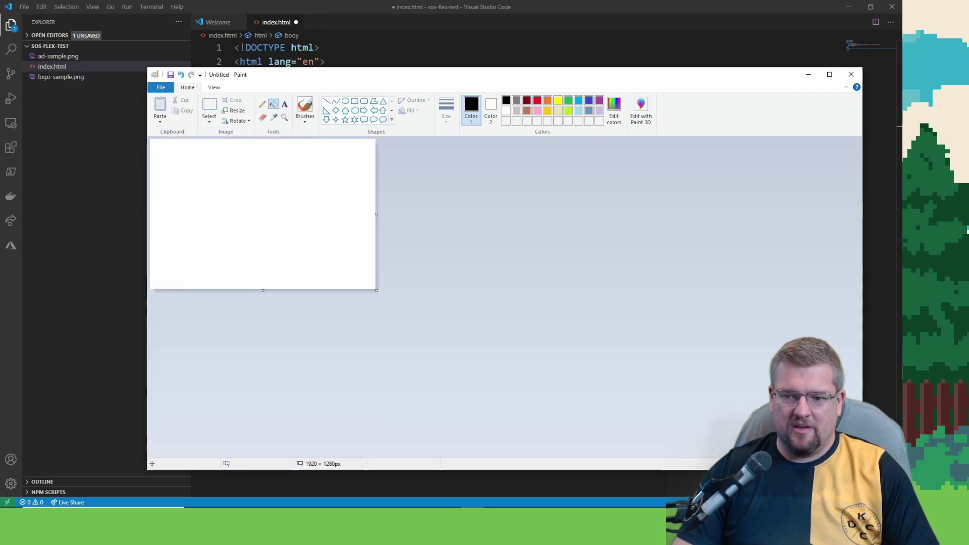
scroll(377, 290, "up", 2, "ctrl")
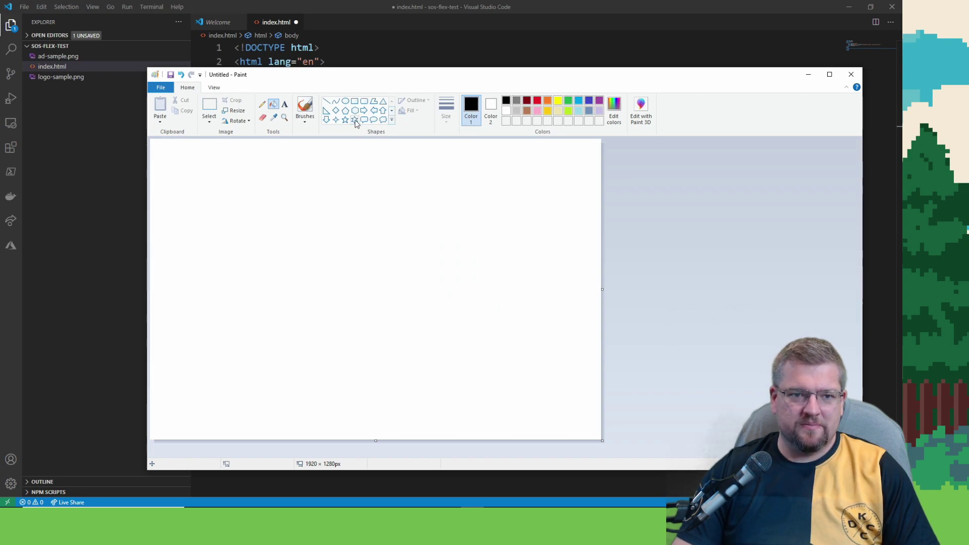
Step: Draw a rectangle about 375 × 157 px and fit it into the canvas's upper-left corner
left_click_drag(390, 81, 419, 78)
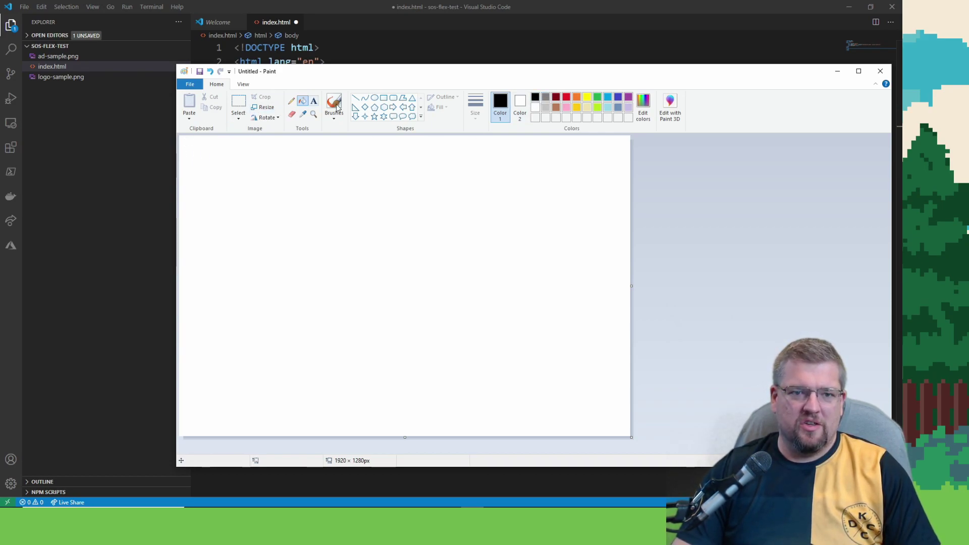
left_click(383, 98)
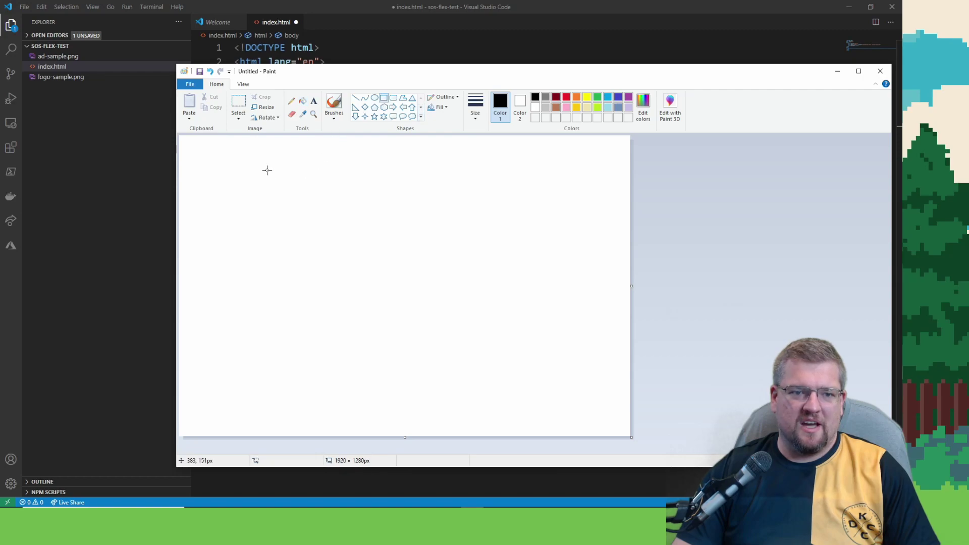
left_click_drag(263, 169, 174, 131)
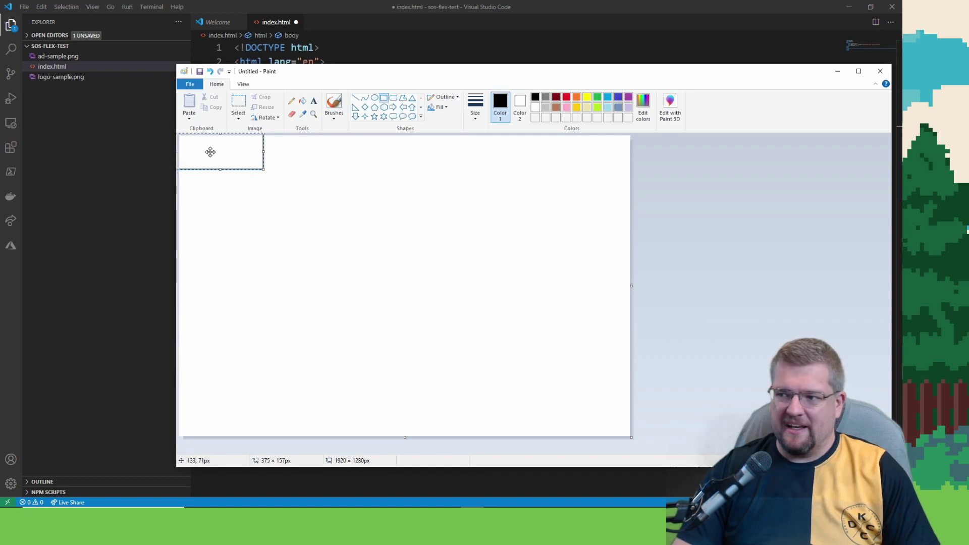
left_click_drag(210, 152, 214, 155)
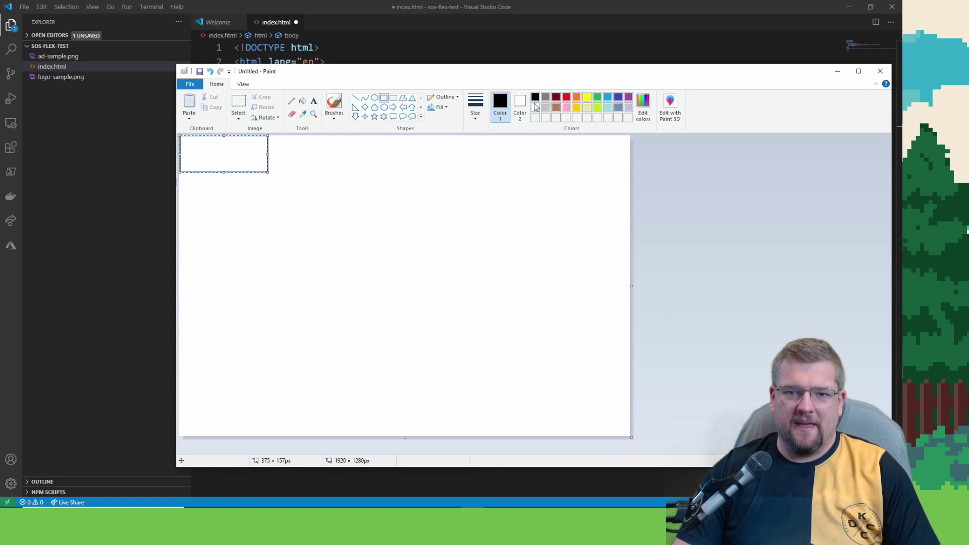
Step: Set the outline color to red and draw two more rectangles along the canvas's top edge, about 777 × 153 px and 287 × 149 px
left_click(567, 98)
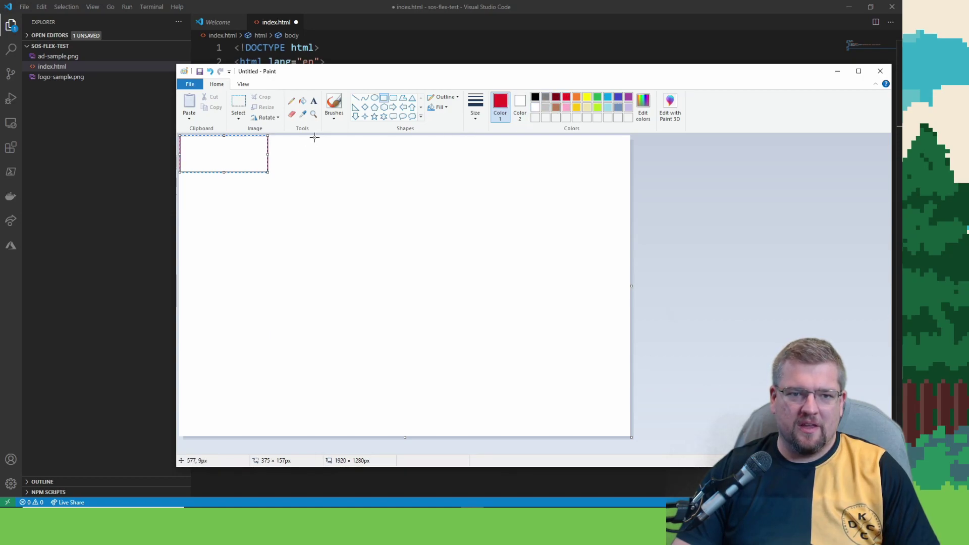
mouse_move(349, 137)
left_mouse_down()
mouse_move(451, 167)
mouse_move(534, 174)
left_mouse_up()
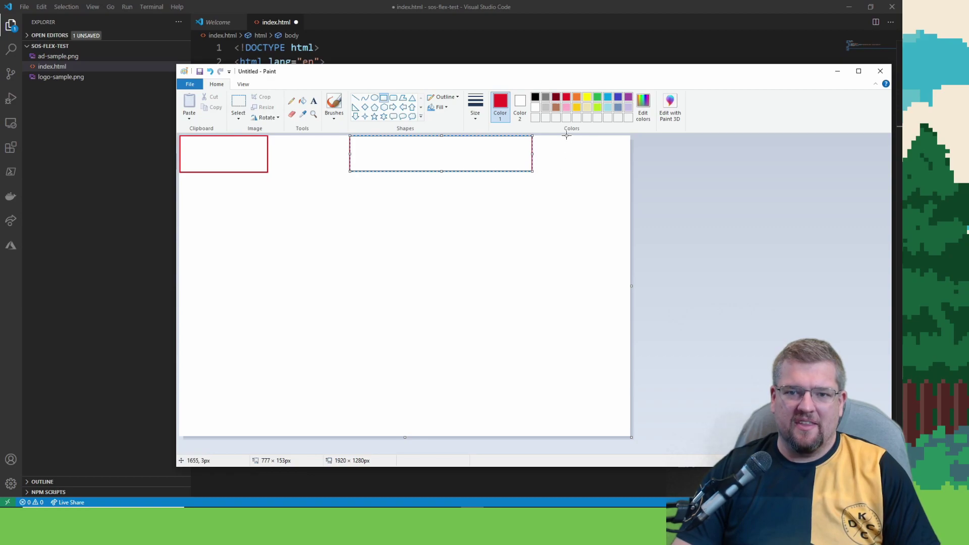
left_click_drag(562, 136, 647, 171)
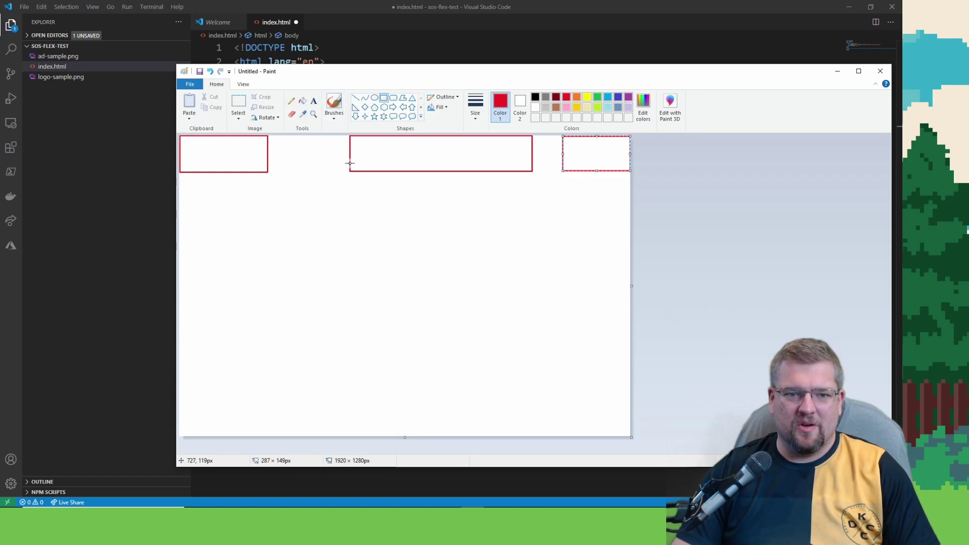
Step: Select the wide middle rectangle and move it left towards the center of the row
left_click(239, 104)
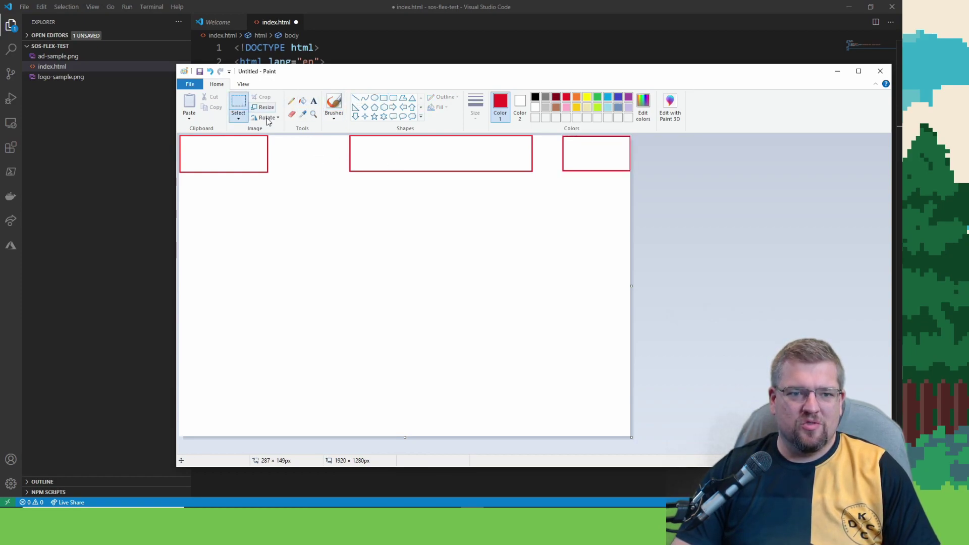
left_click_drag(538, 177, 350, 156)
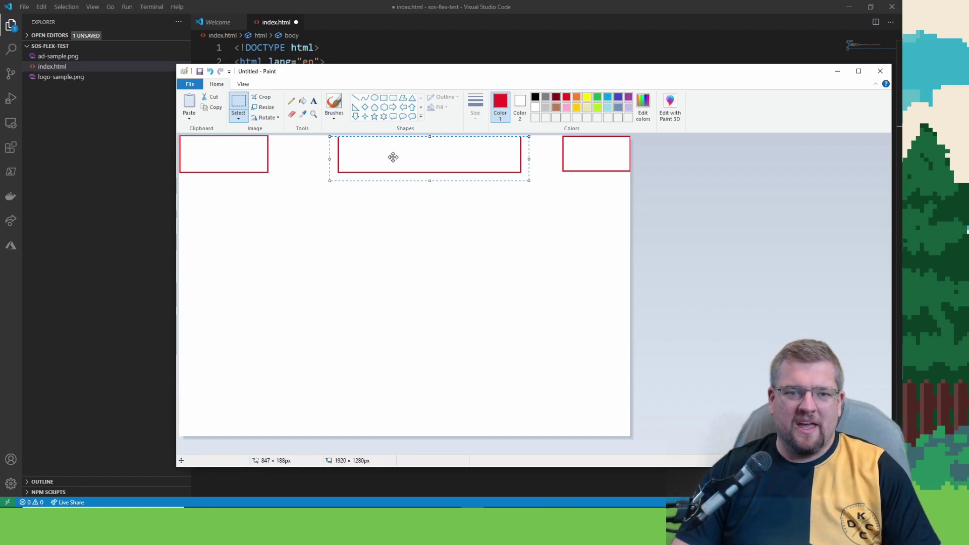
left_click_drag(384, 161, 363, 163)
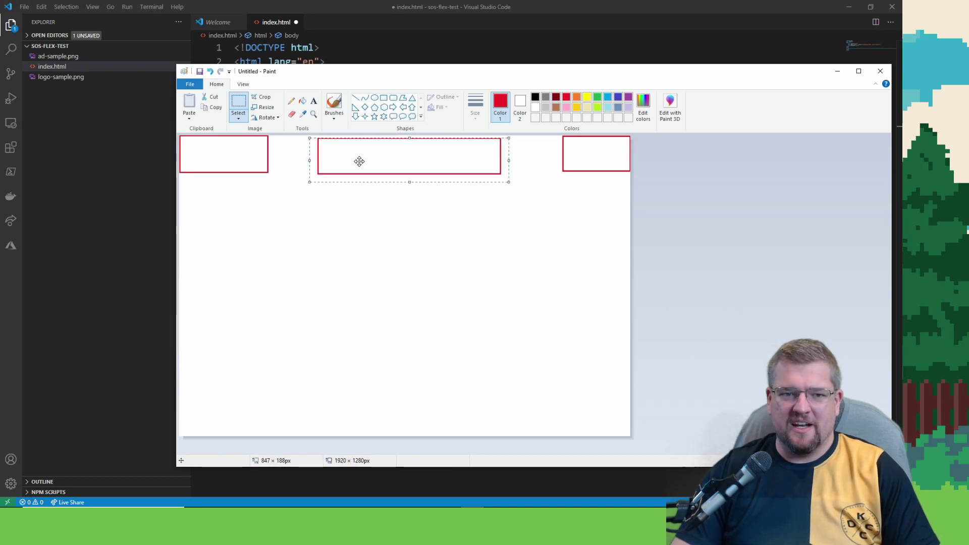
left_click(241, 154)
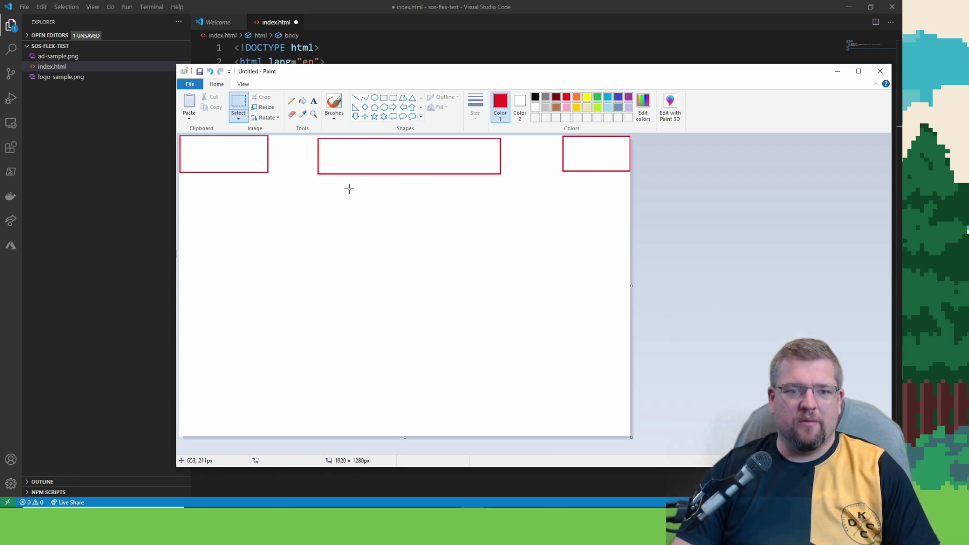
Step: Select the area around the wide middle rectangle and cut it out of the top row
left_click_drag(514, 185, 311, 136)
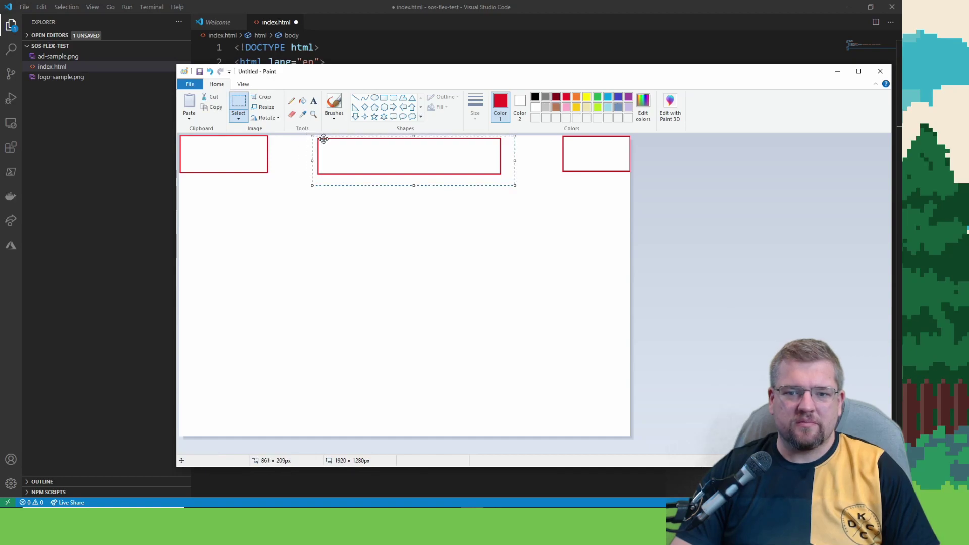
left_click(624, 250)
left_click_drag(499, 188, 299, 135)
left_click(525, 182)
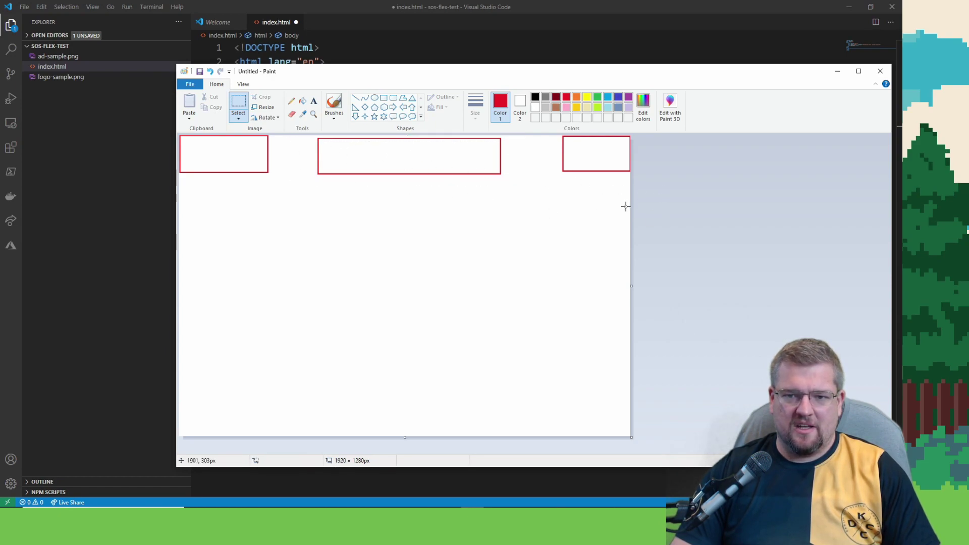
left_click_drag(521, 186, 290, 135)
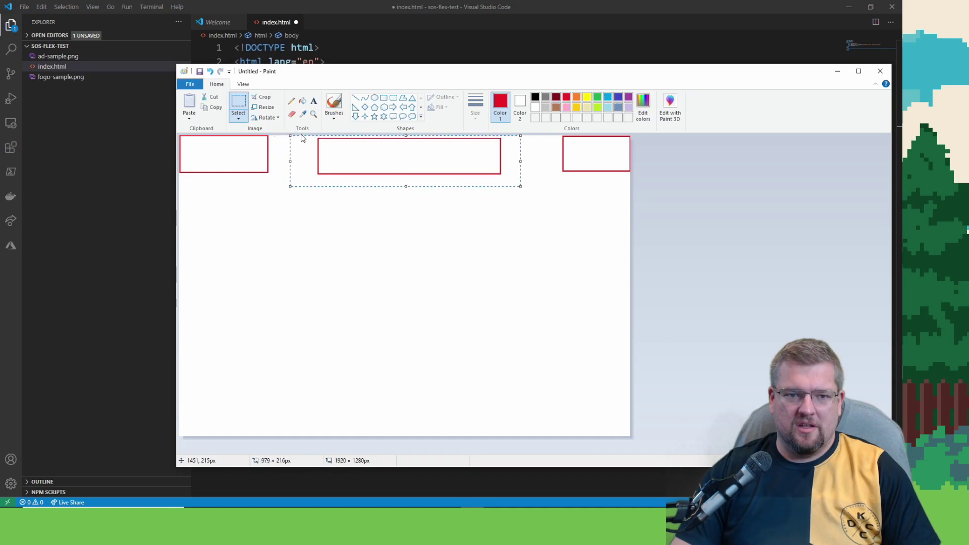
key("Delete")
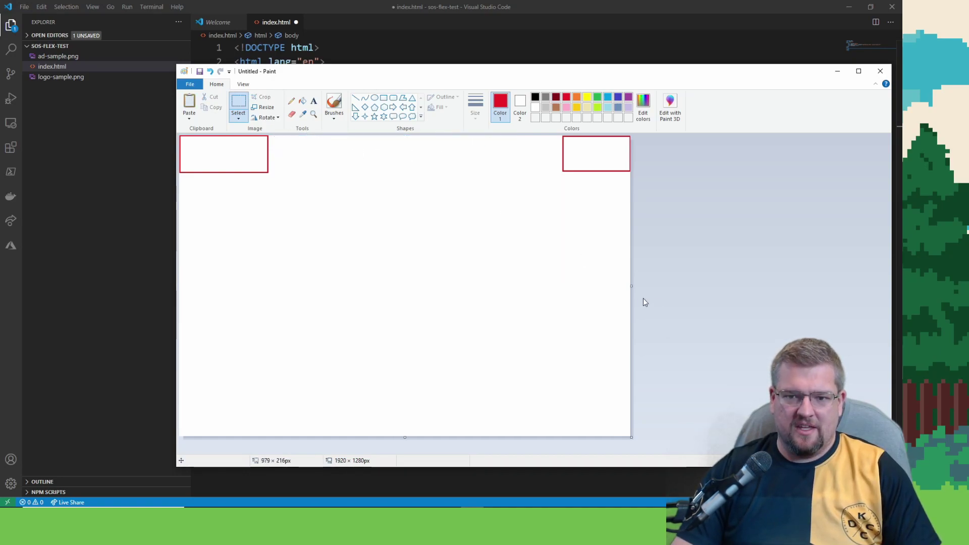
Step: Try narrowing the canvas to about 1426 px wide and undo the resize
left_click_drag(633, 286, 514, 286)
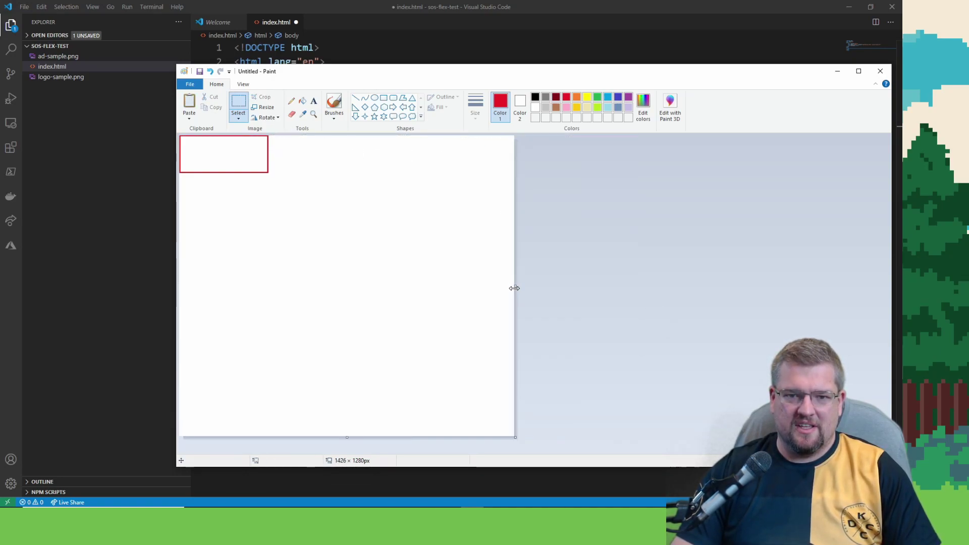
key("ctrl+z")
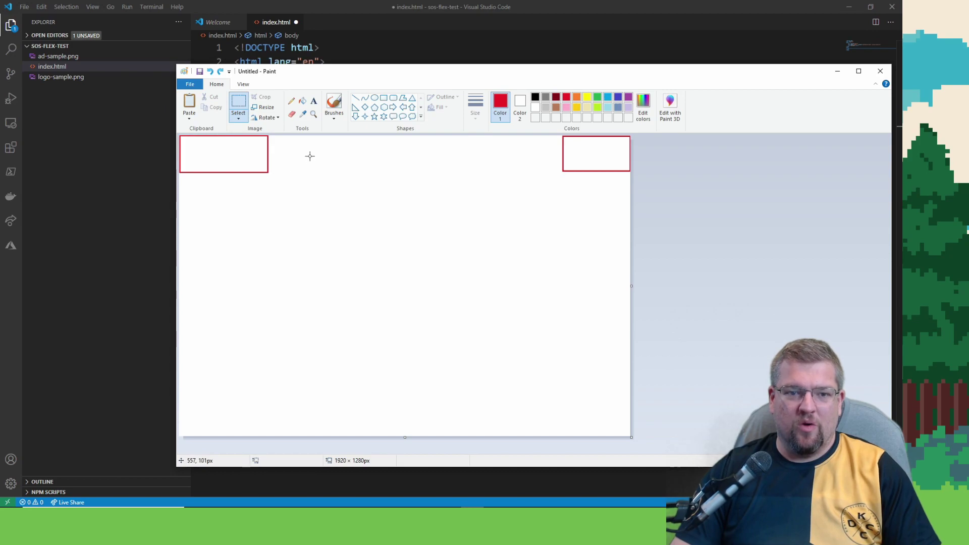
Step: Paste the wide rectangle back and place it just below the two corner rectangles, near the middle of the canvas
key("ctrl+v")
left_click_drag(344, 167, 383, 205)
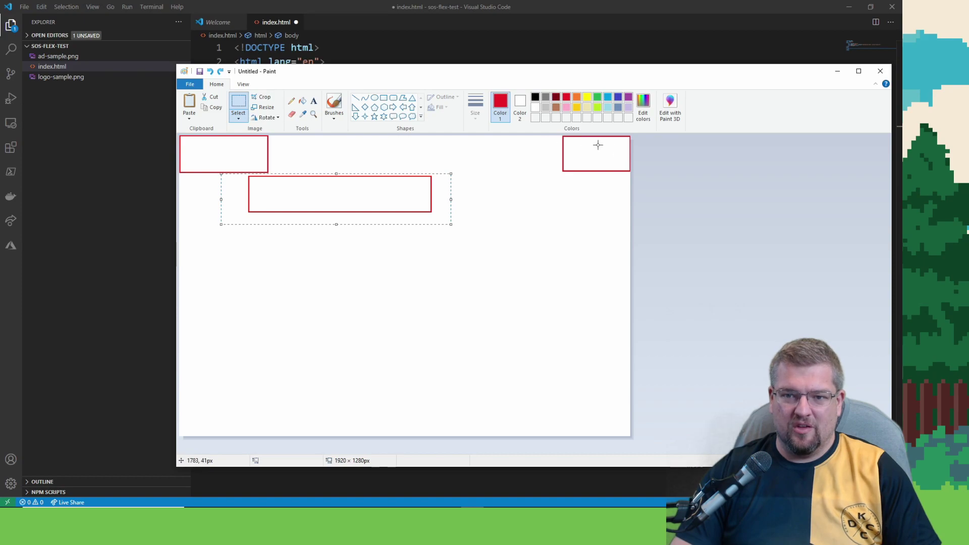
left_click_drag(292, 187, 308, 189)
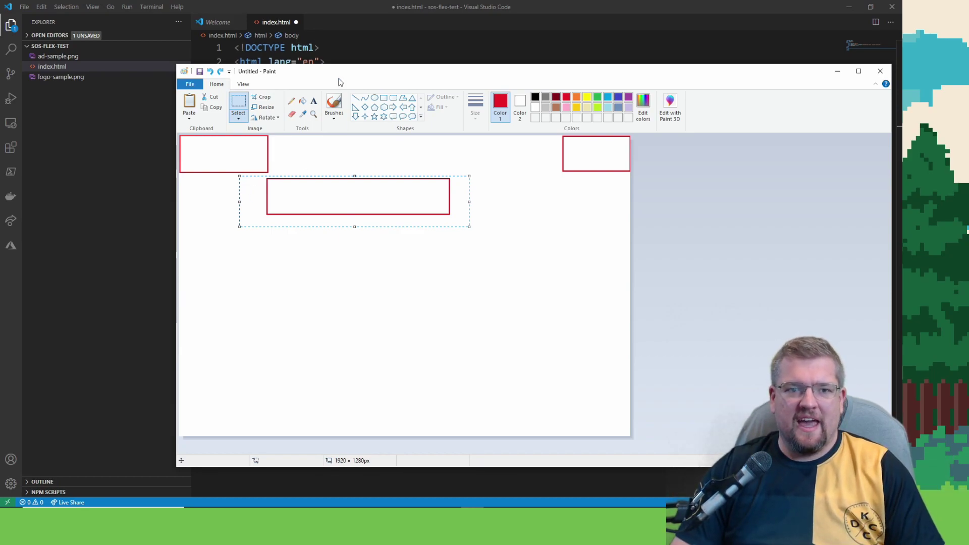
Step: Switch to Visual Studio Code and add a div with the id "header" inside the body of index.html
left_click(341, 53)
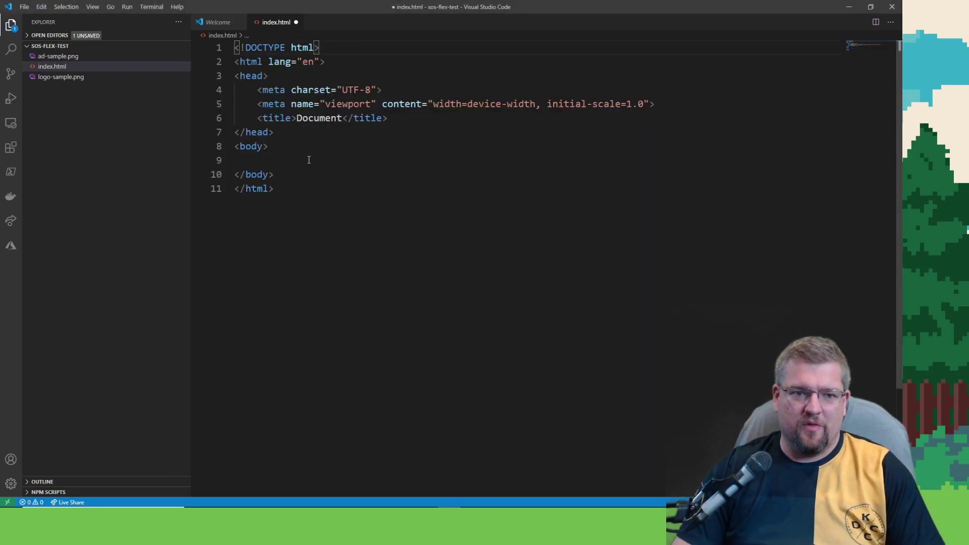
type("<div cl")
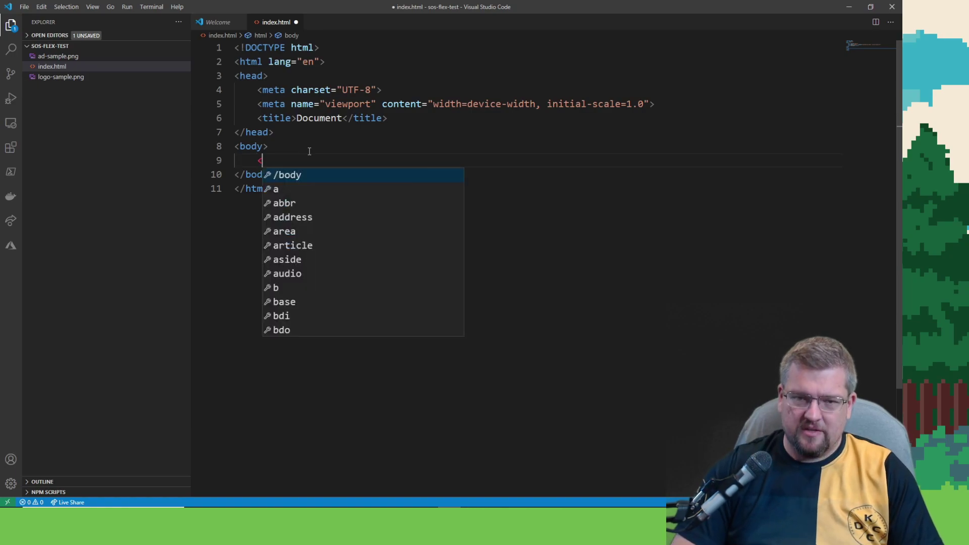
key("BackSpace")
type("id=\"header\">")
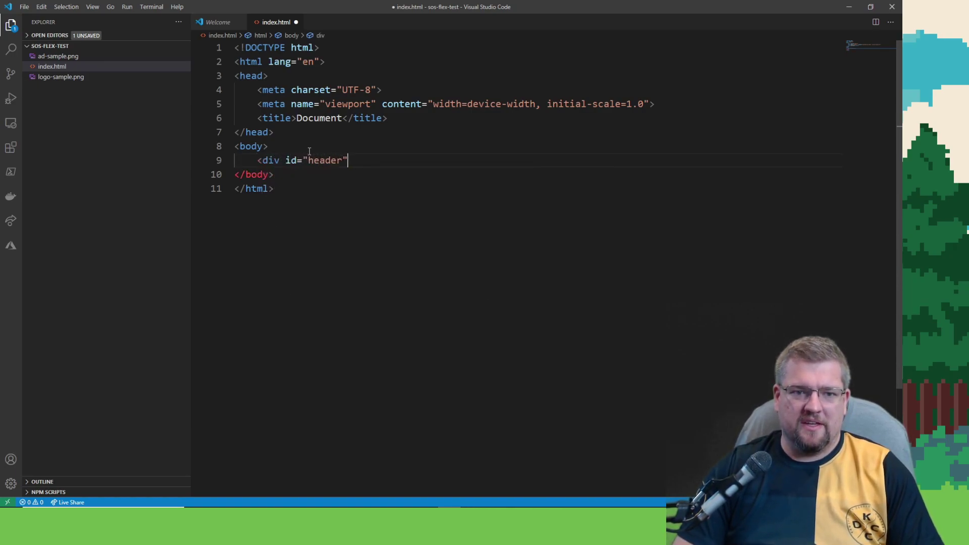
key("Return")
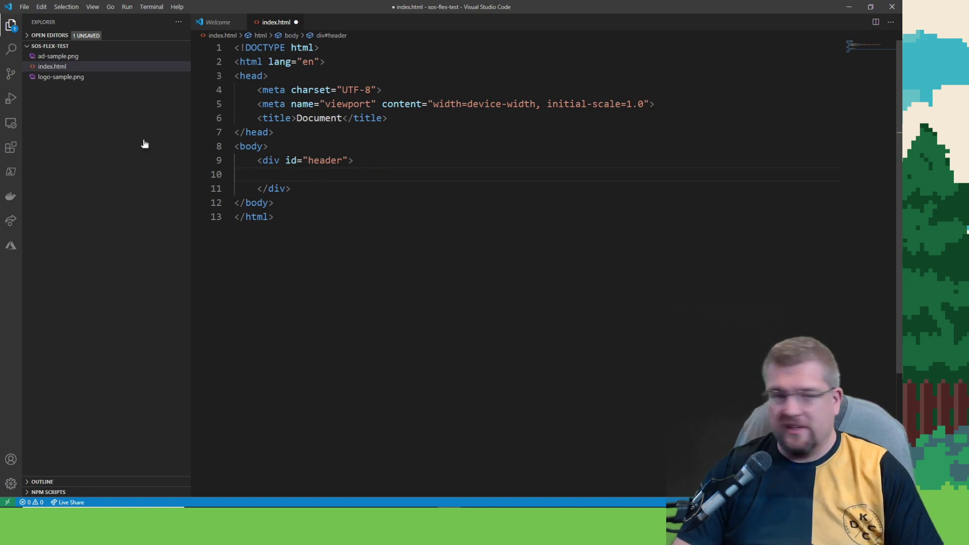
Step: Set the editor font size to 26 in the user settings, close the settings and return to index.html
left_click(25, 6)
mouse_move(104, 183)
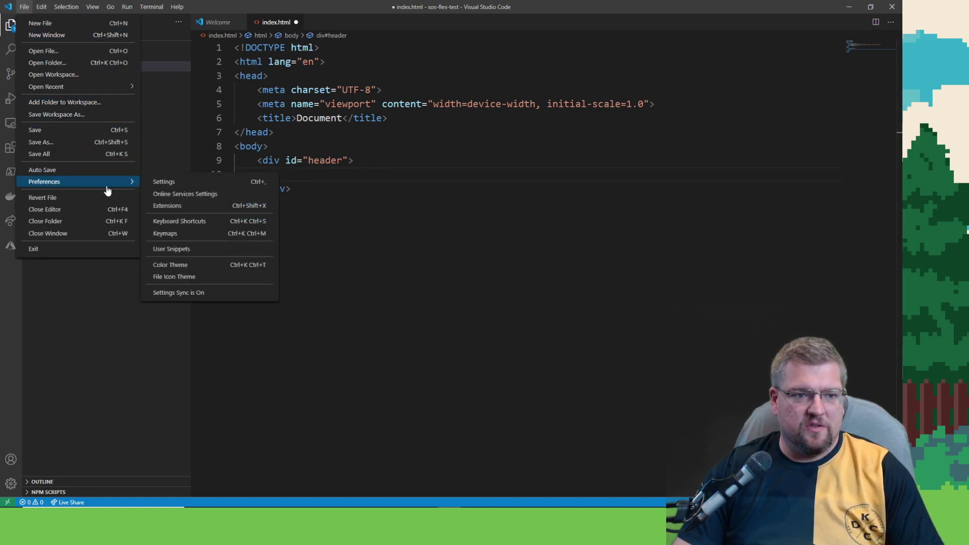
left_click(229, 182)
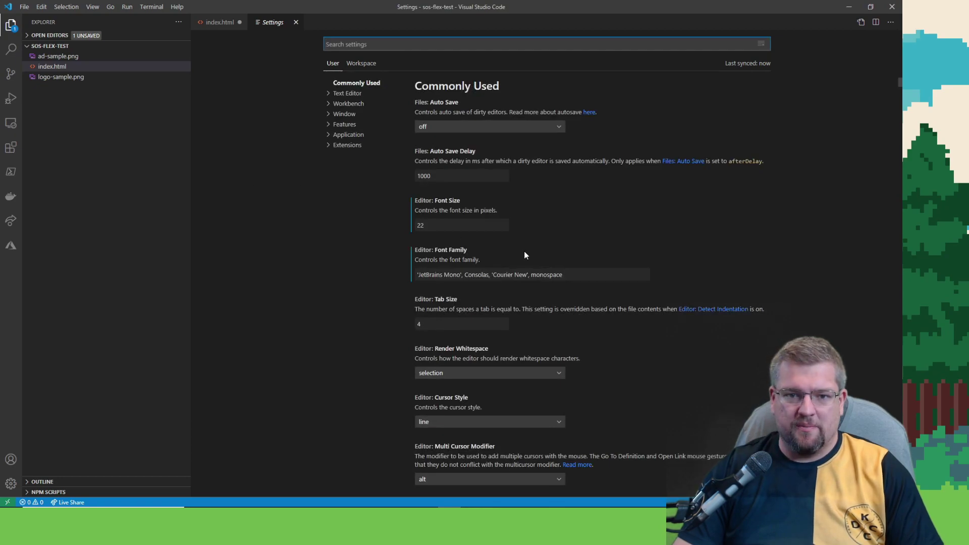
left_click(430, 226)
type("24")
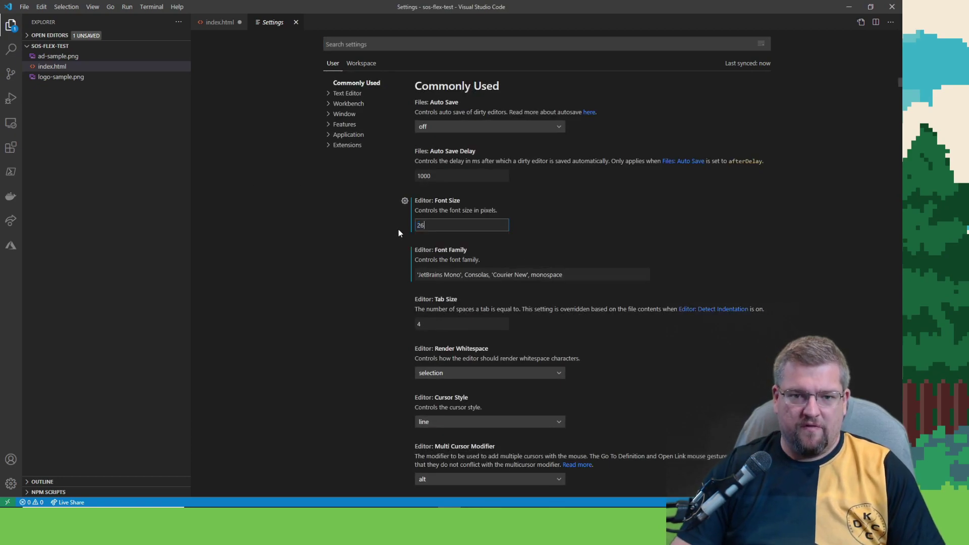
left_click(216, 25)
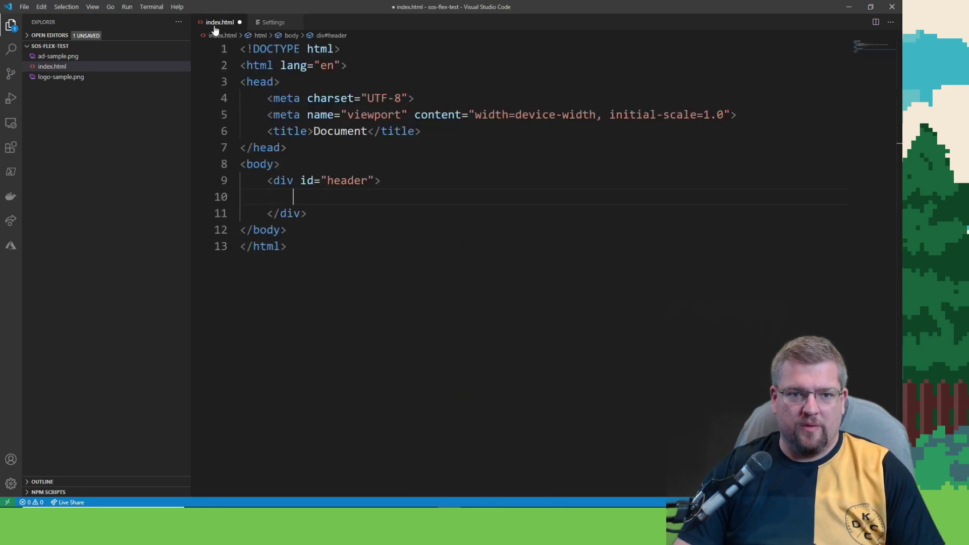
left_click(296, 22)
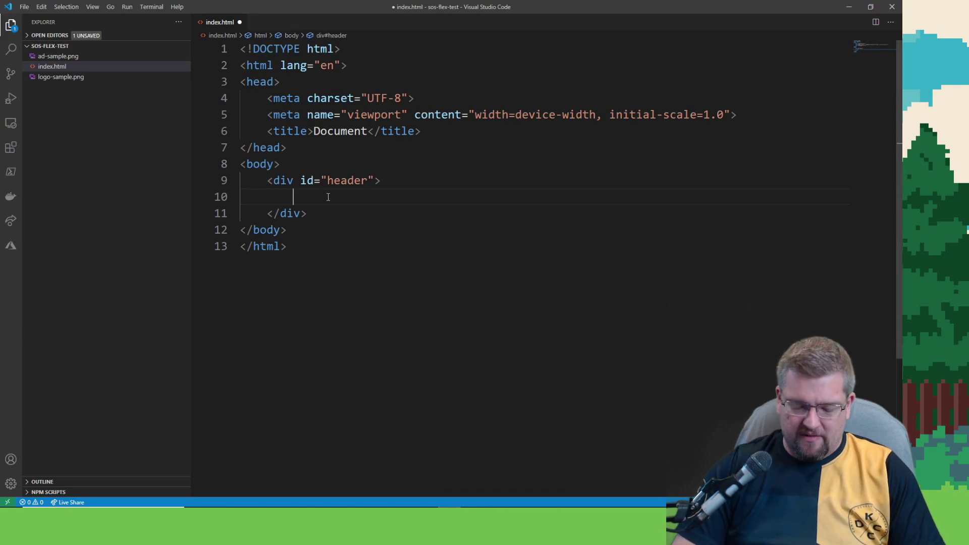
Step: Add an empty div with the class "logo" inside the header div
type("<div c")
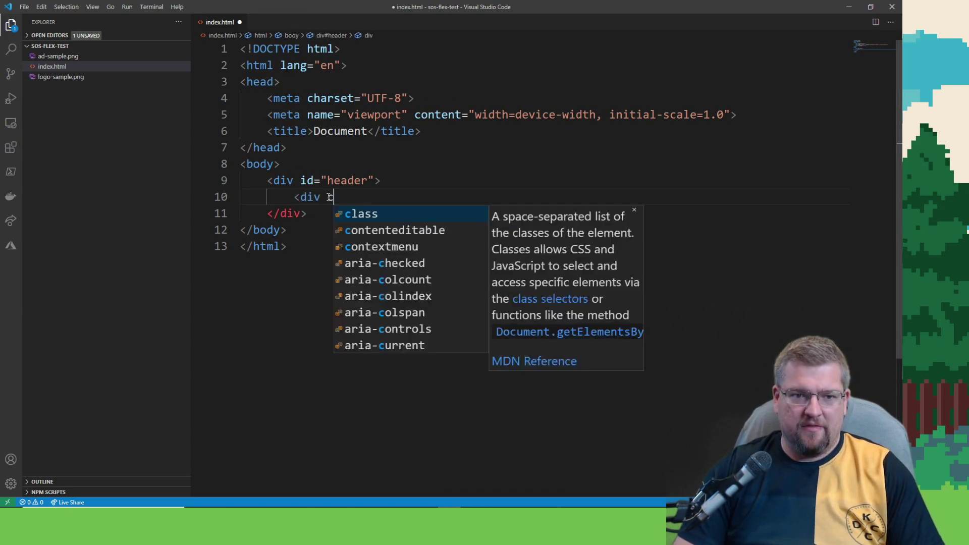
type("lass=\"logo\">")
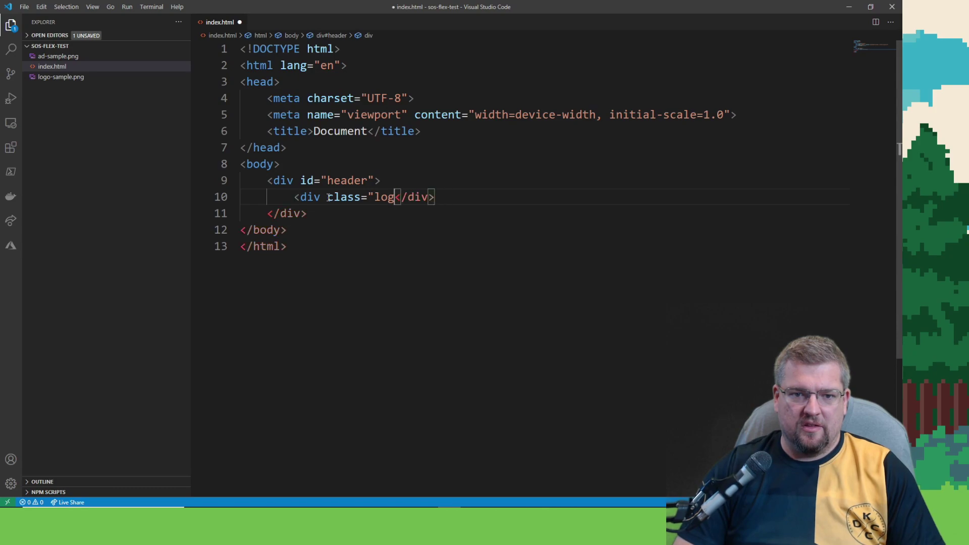
key("BackSpace")
key("BackSpace")
type("\">")
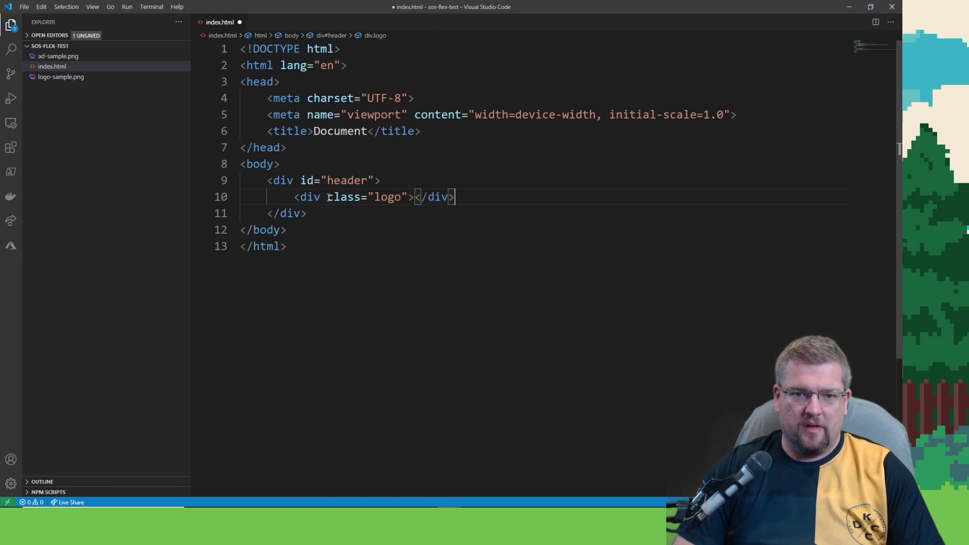
Step: Duplicate the logo div twice, change the copies' classes to "ad" and "menu", and save index.html
key("shift+alt+Down")
key("shift+alt+Down")
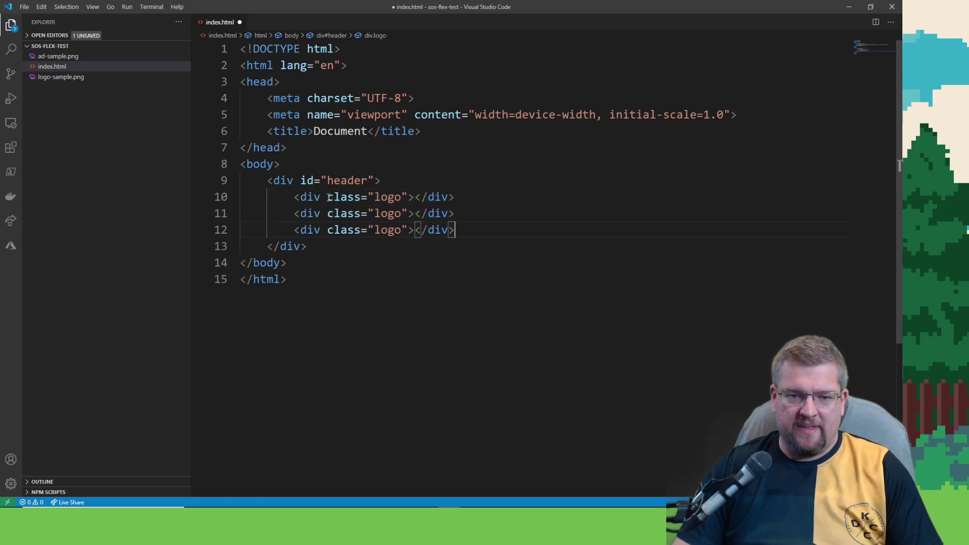
double_click(376, 215)
type("ad")
double_click(387, 230)
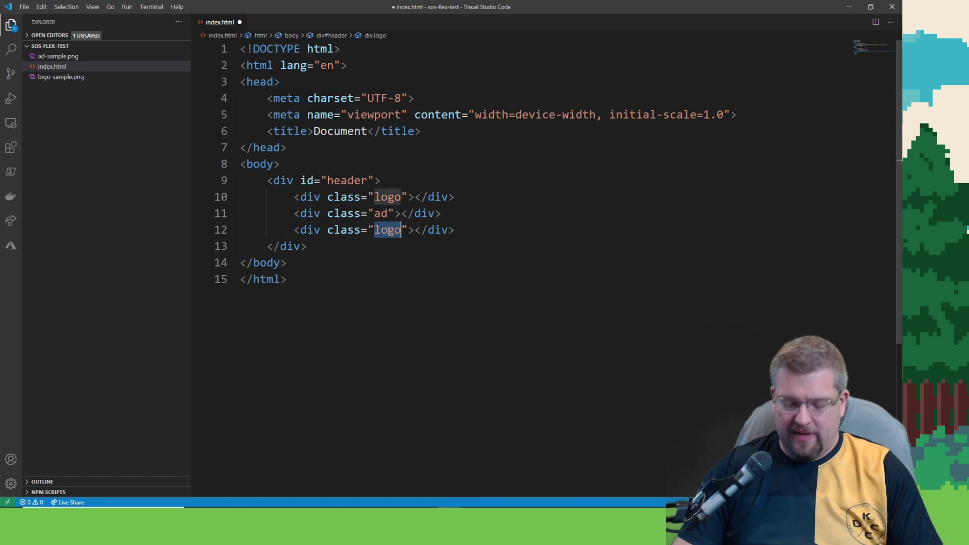
type("menu")
key("ctrl+s")
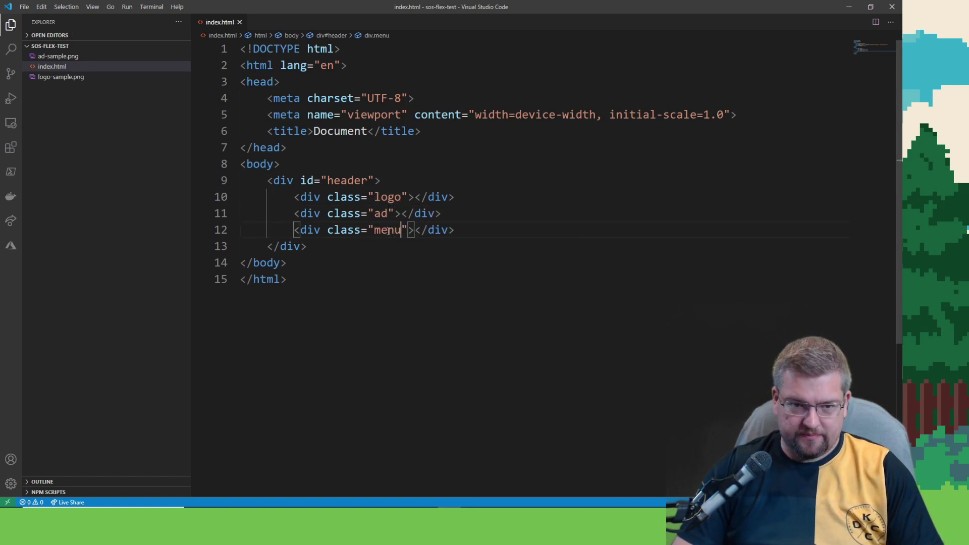
Step: Insert an img element with the source logo-sample.png inside the logo div
left_click(415, 197)
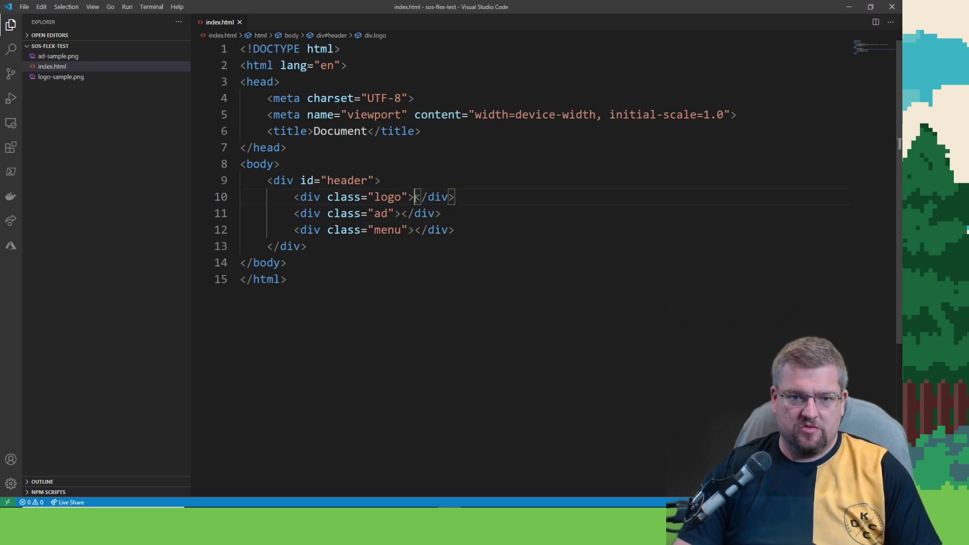
mouse_move(437, 214)
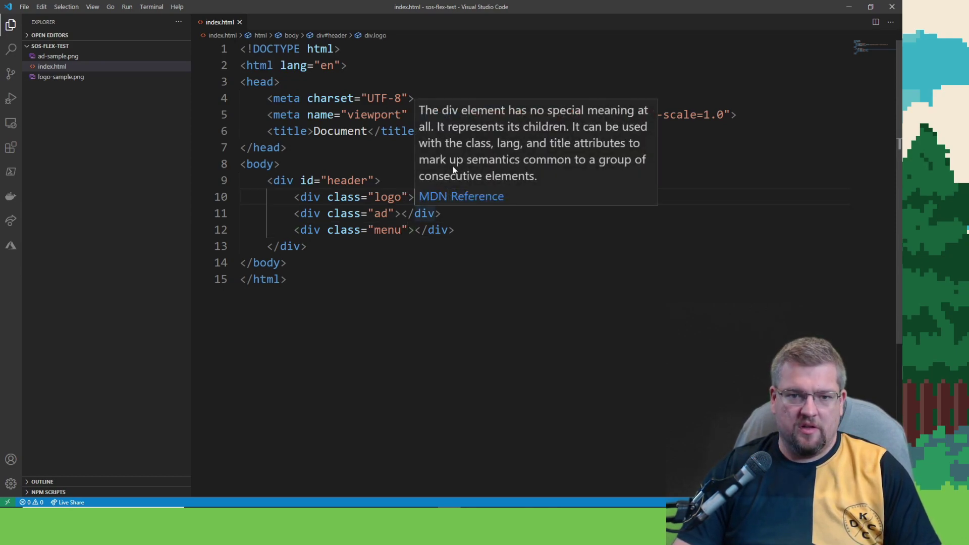
key("Return")
type("<img ")
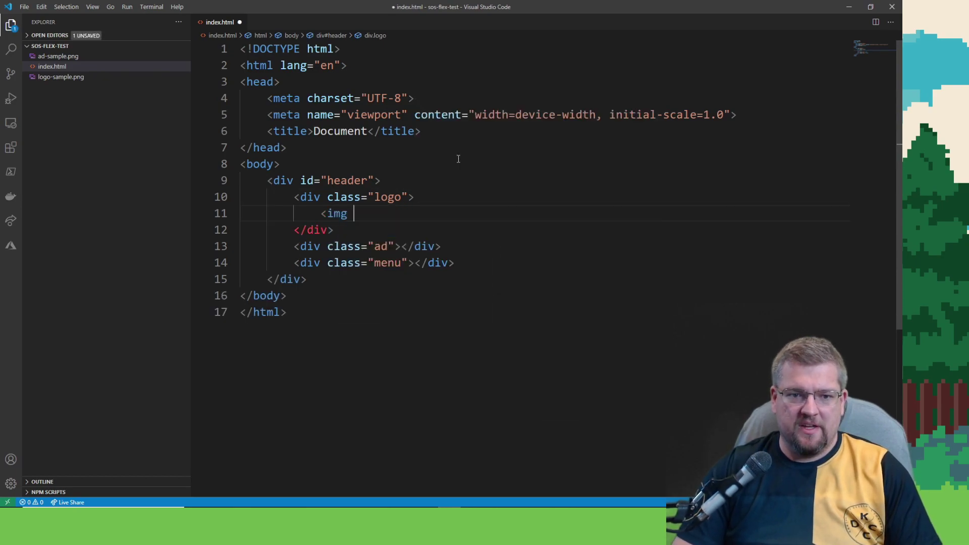
type("src")
key("Return")
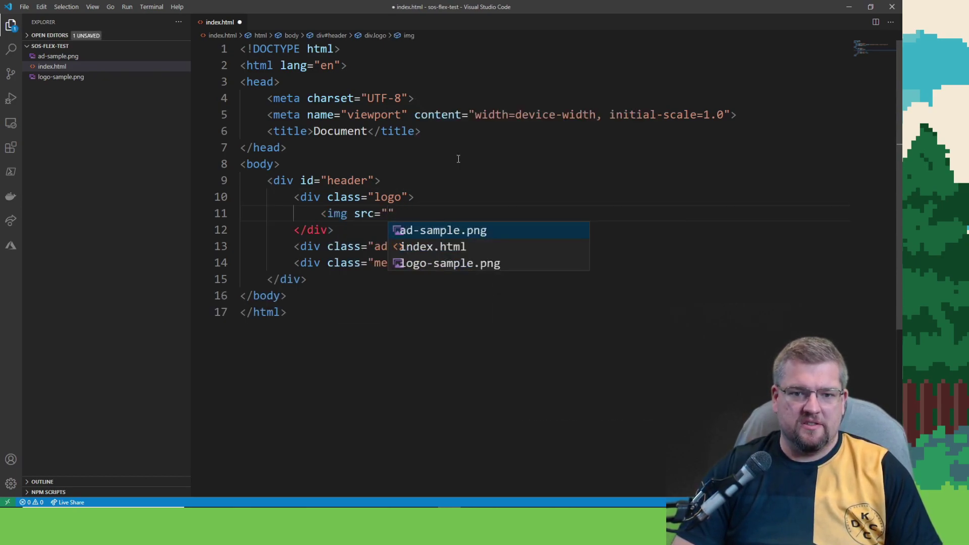
key("Down")
key("Return")
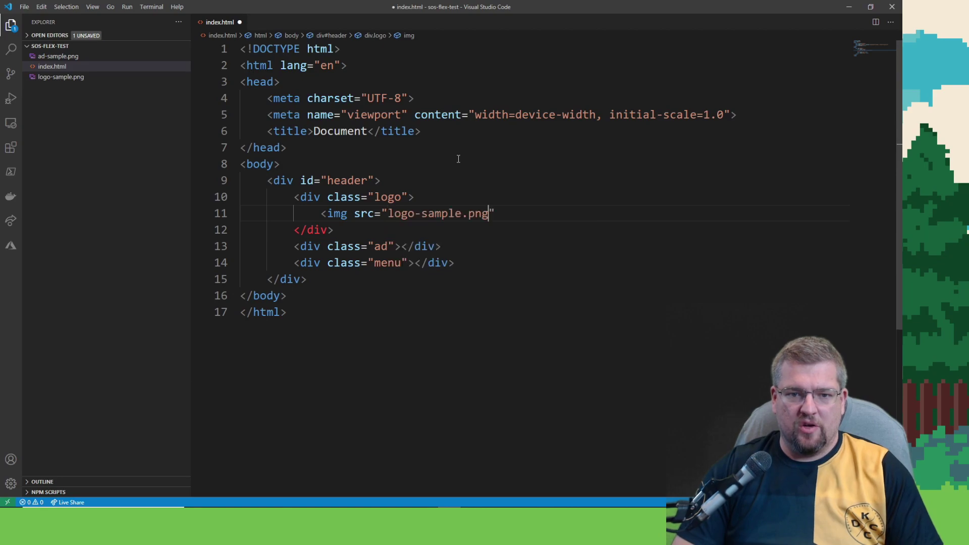
type("/>")
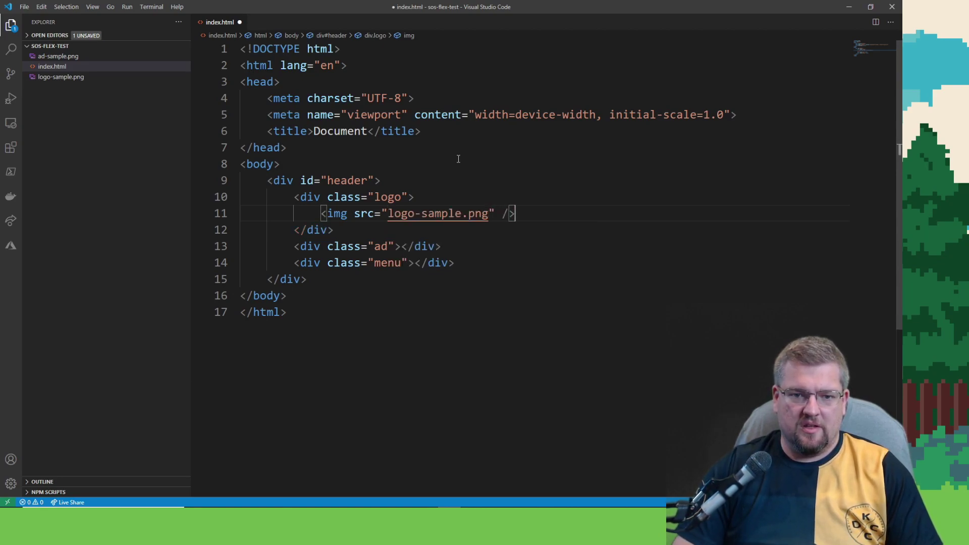
key("Down")
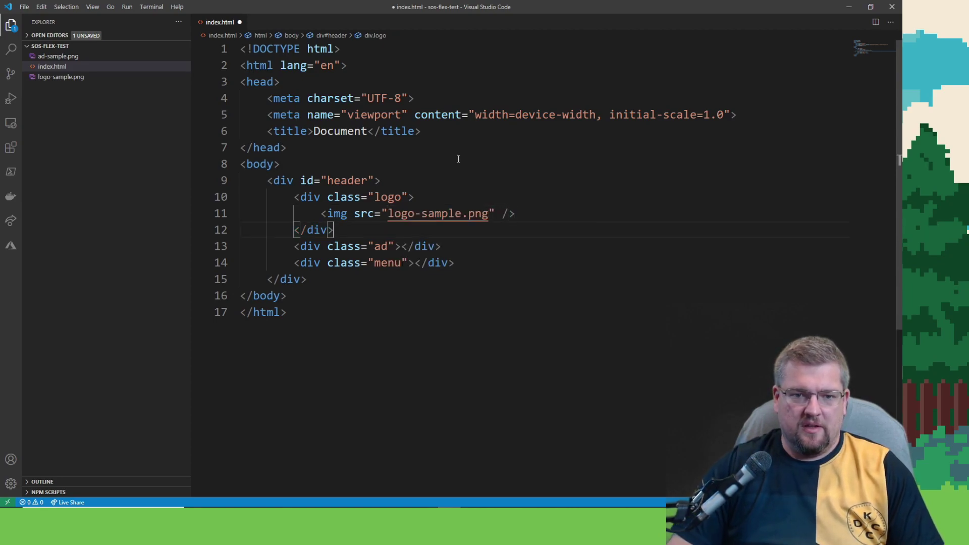
Step: Insert an img element with the source ad-sample.png inside the ad div
left_click(403, 247)
key("Return")
type("<")
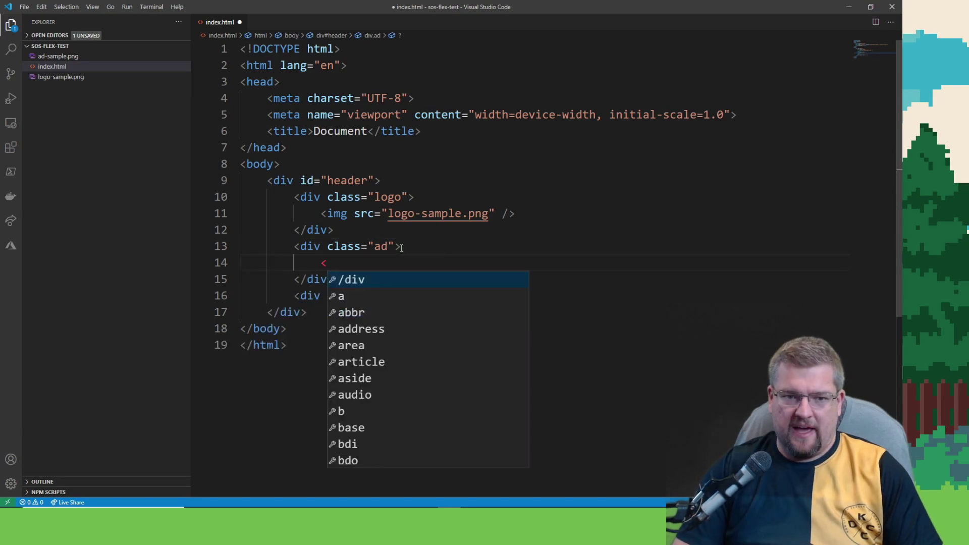
type("img sr")
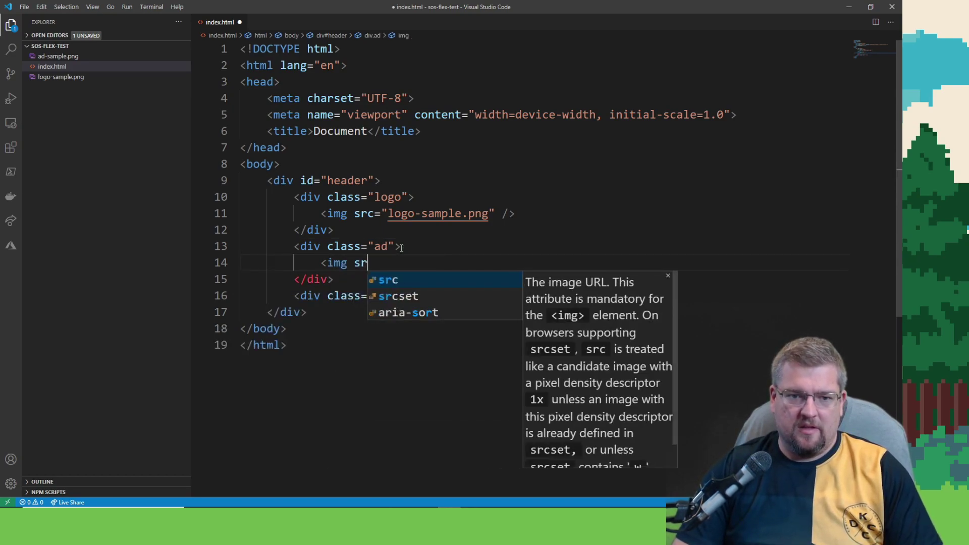
key("Return")
key("Return")
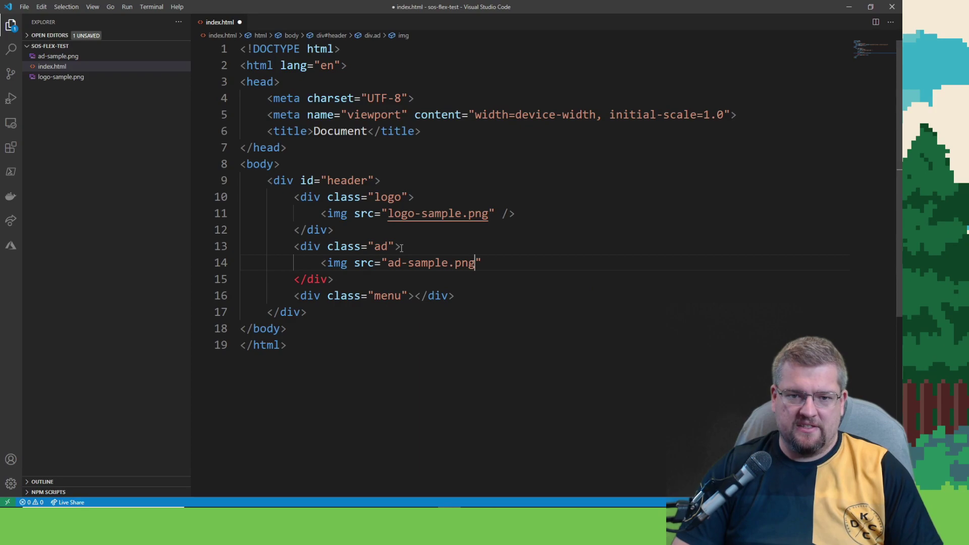
type("/>")
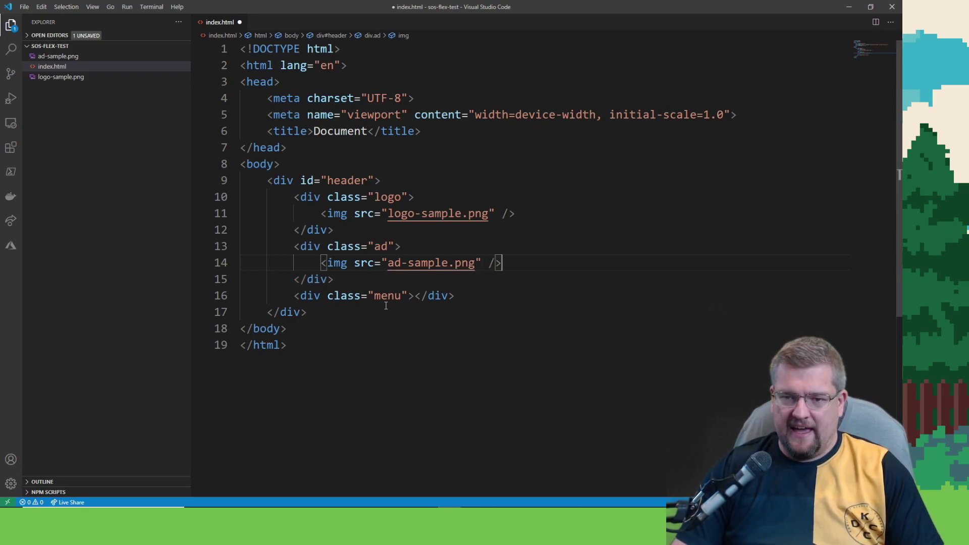
Step: Add a nested div without a class inside the menu div and start a span element in it
left_click(415, 294)
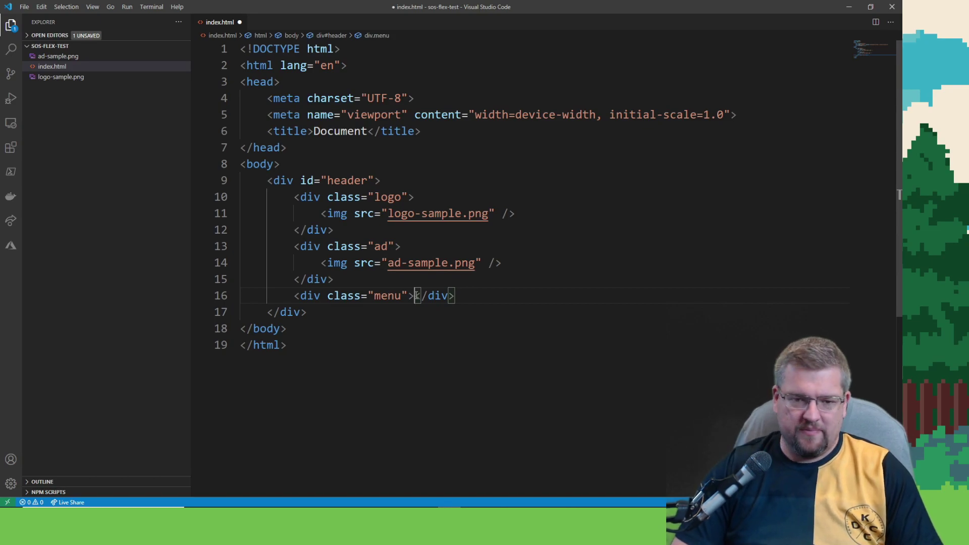
key("Return")
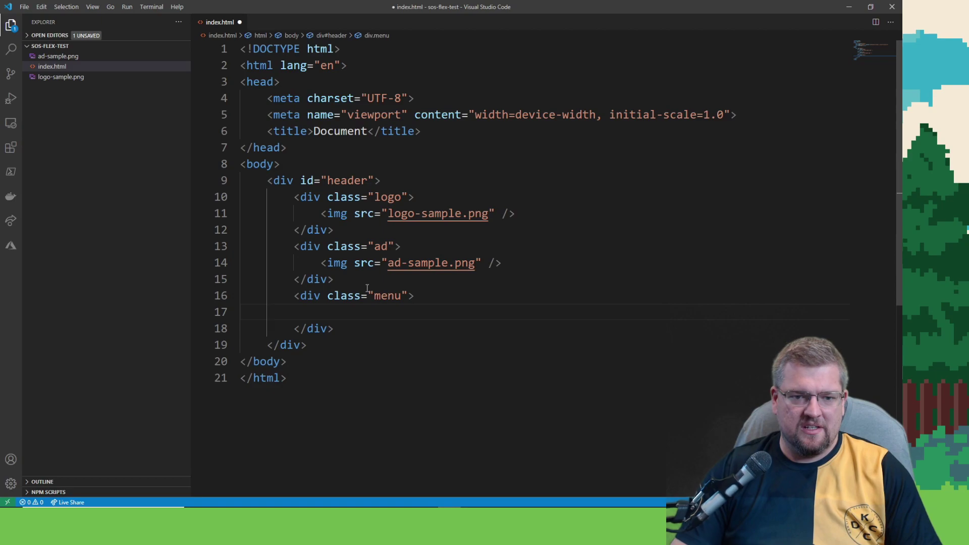
type("<")
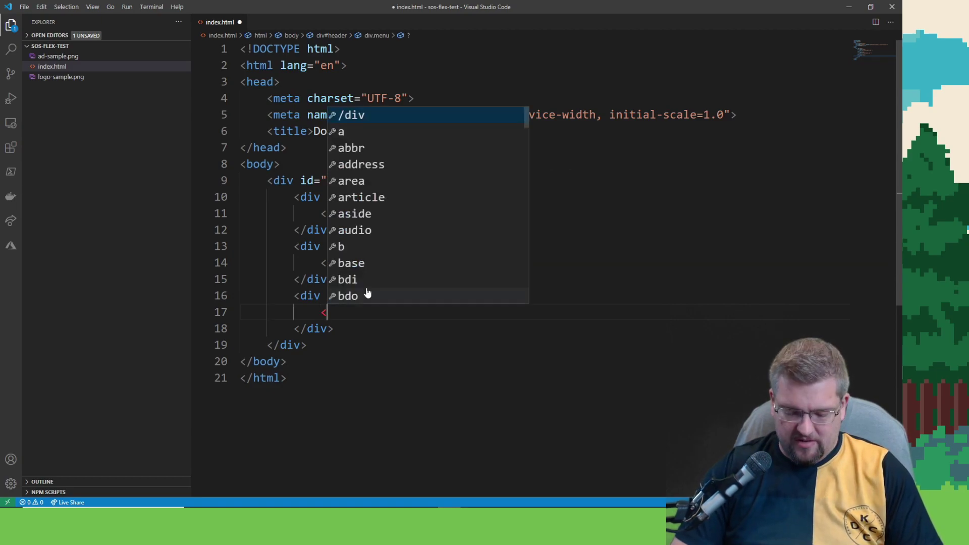
type("di")
key("BackSpace")
type("iv")
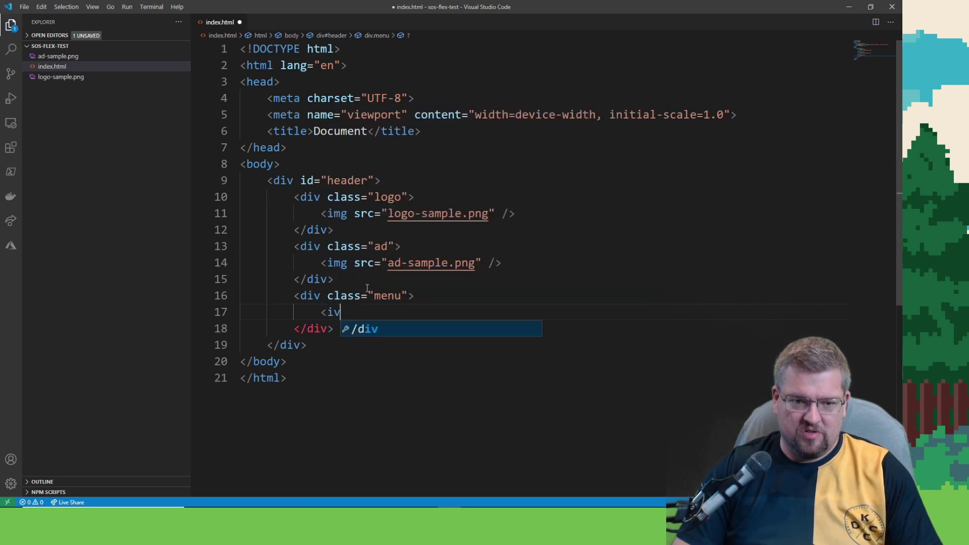
key("BackSpace")
key("BackSpace")
type("div c")
key("BackSpace")
key("BackSpace")
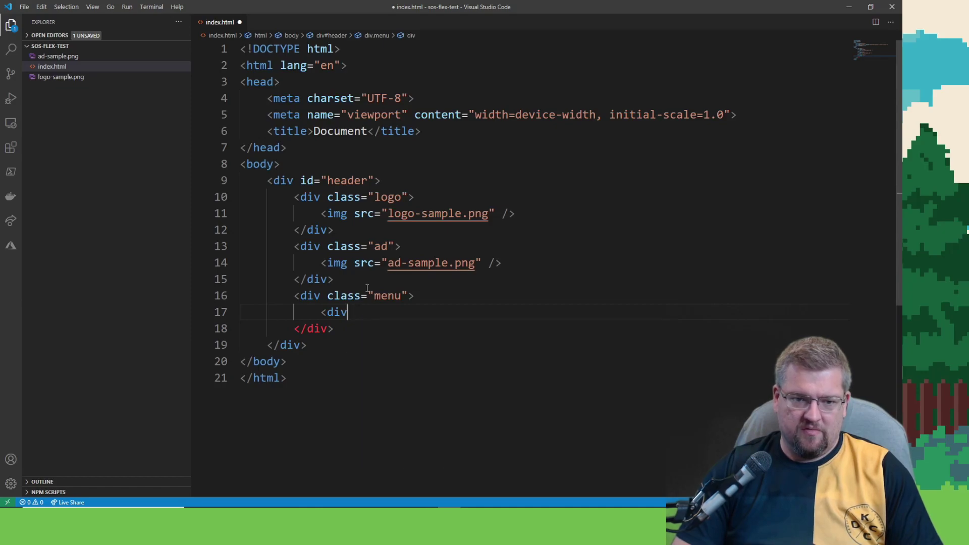
type(">")
key("Return")
type("<span>")
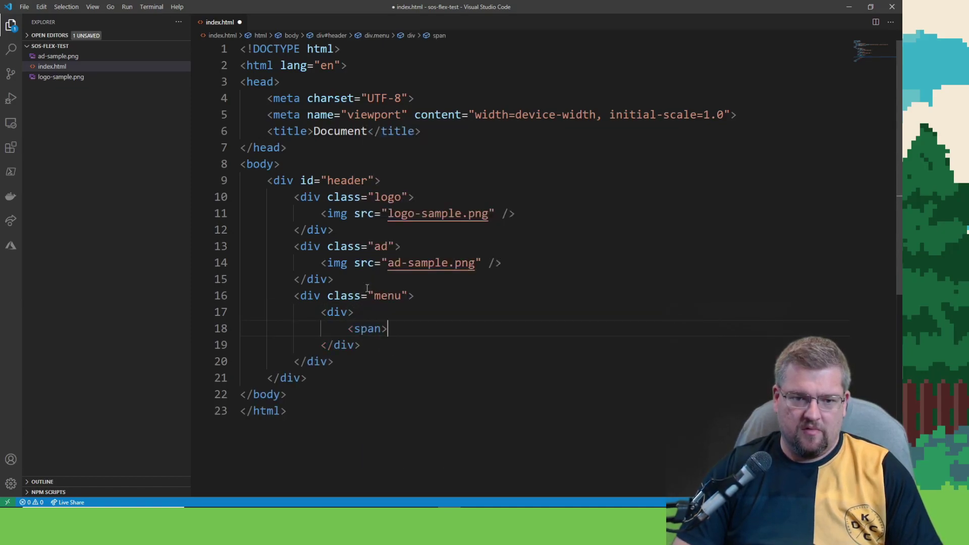